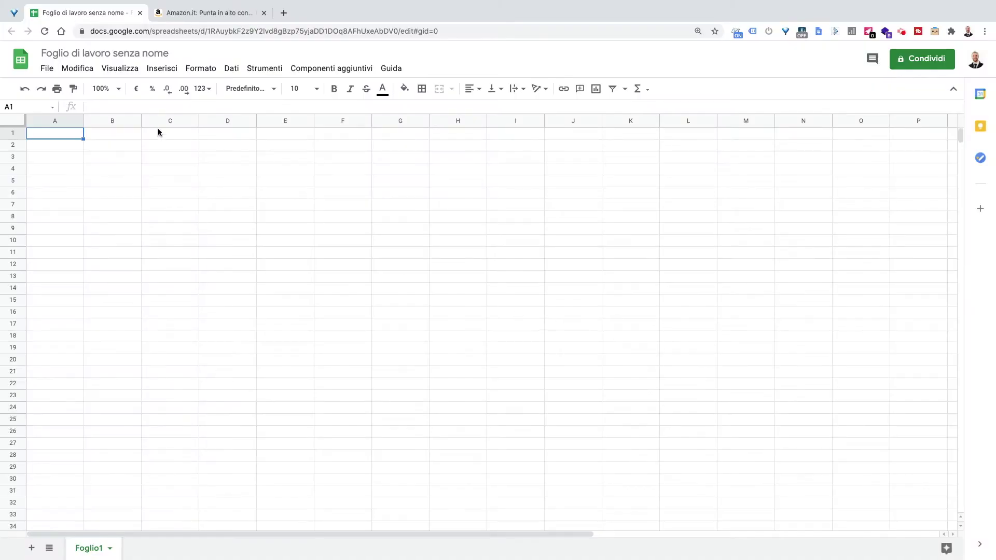
Create a new spreadsheet from the Rendiconto spese expense-report template.
left_click(47, 71)
mouse_move(105, 116)
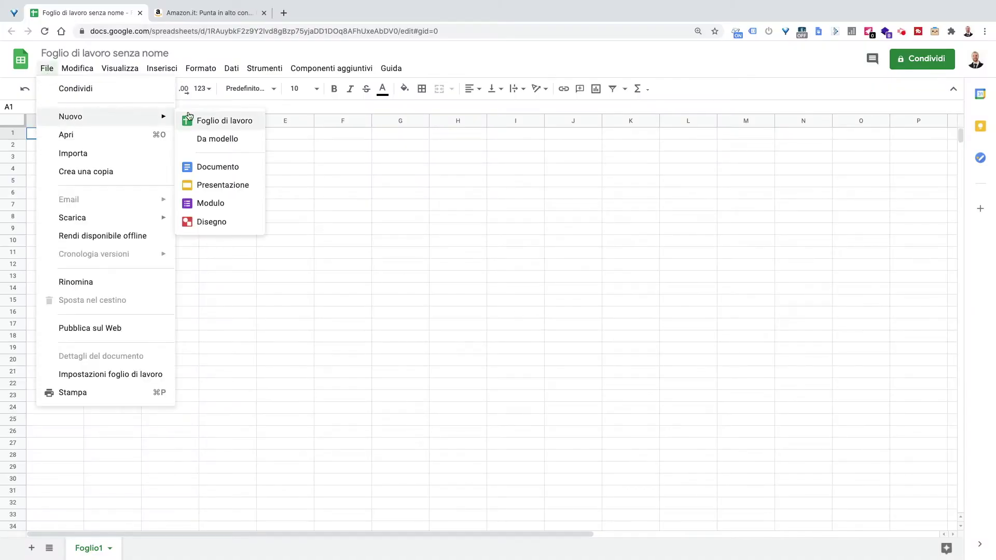
left_click(201, 139)
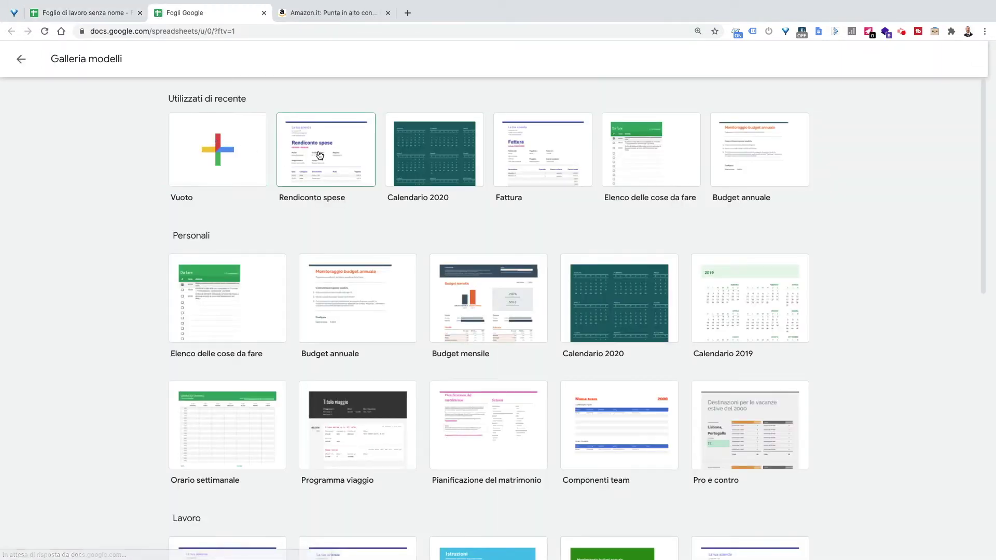
left_click(319, 155)
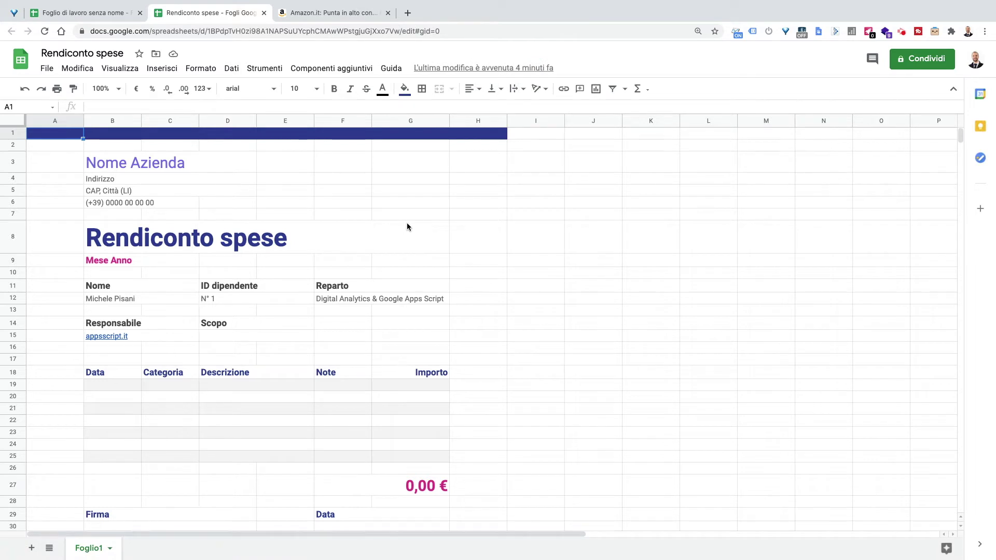
Enter Trasferta as the Scopo, paste the five expense rows at B19, then view the Amazon tab.
left_click(240, 338)
type("Trasferta")
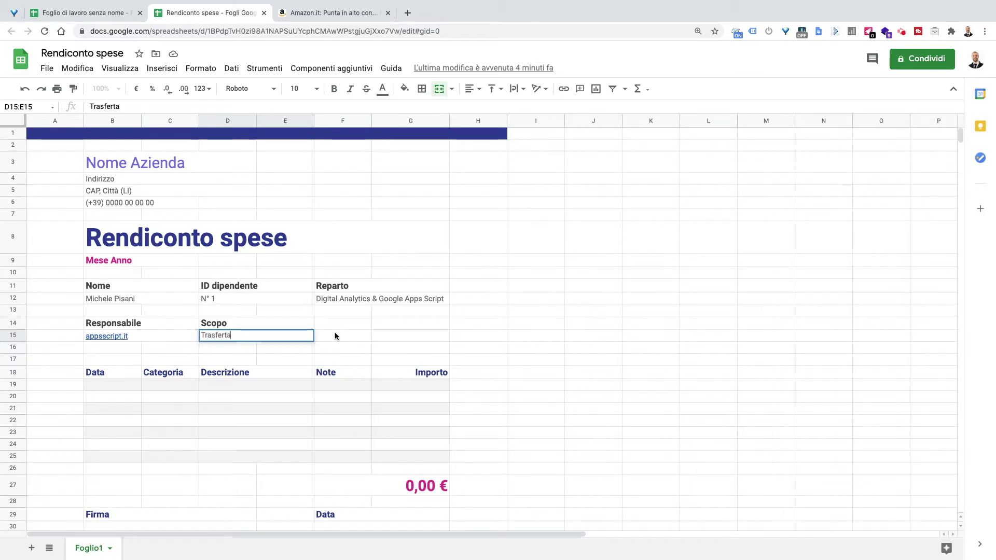
left_click(119, 388)
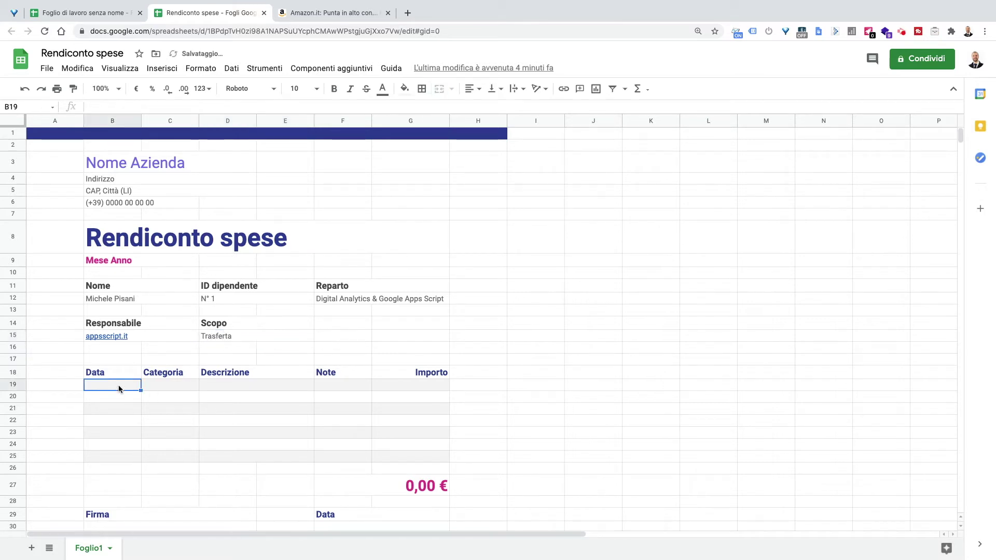
key("ctrl+v")
left_click(649, 409)
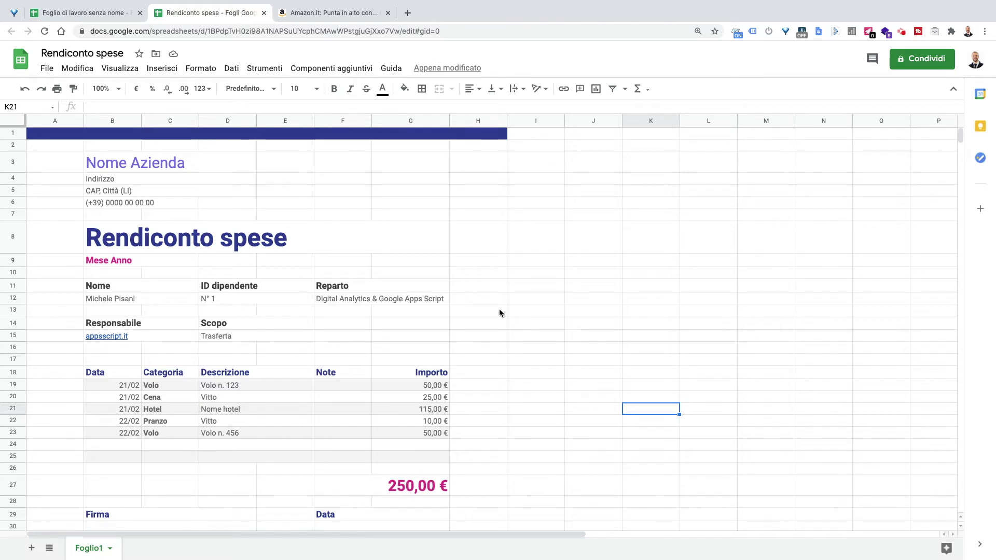
left_click(320, 13)
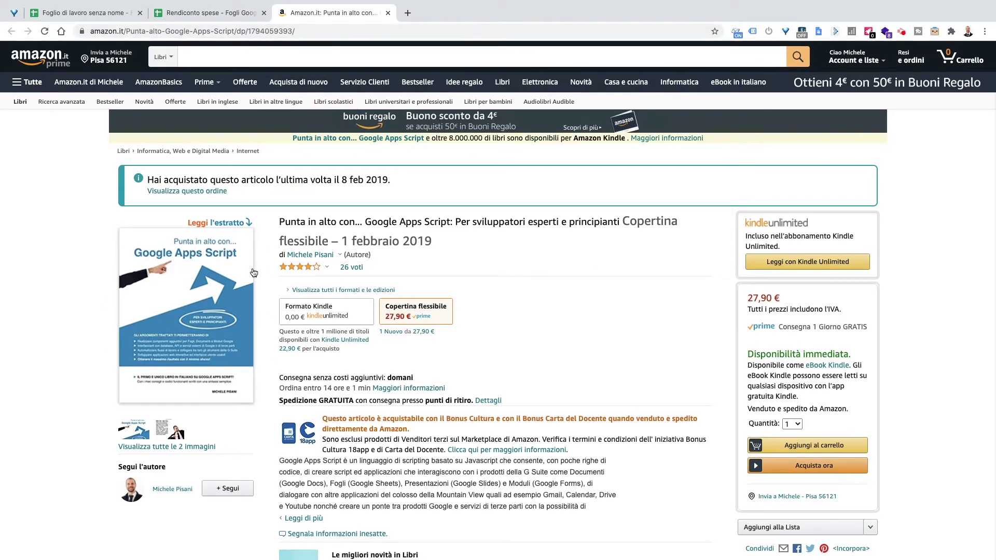
left_click(225, 32)
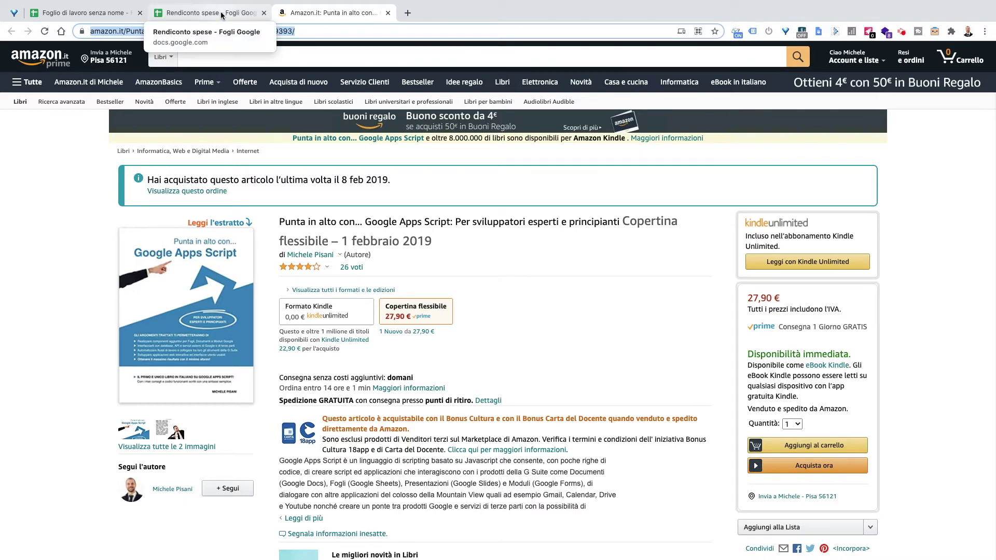
left_click(221, 14)
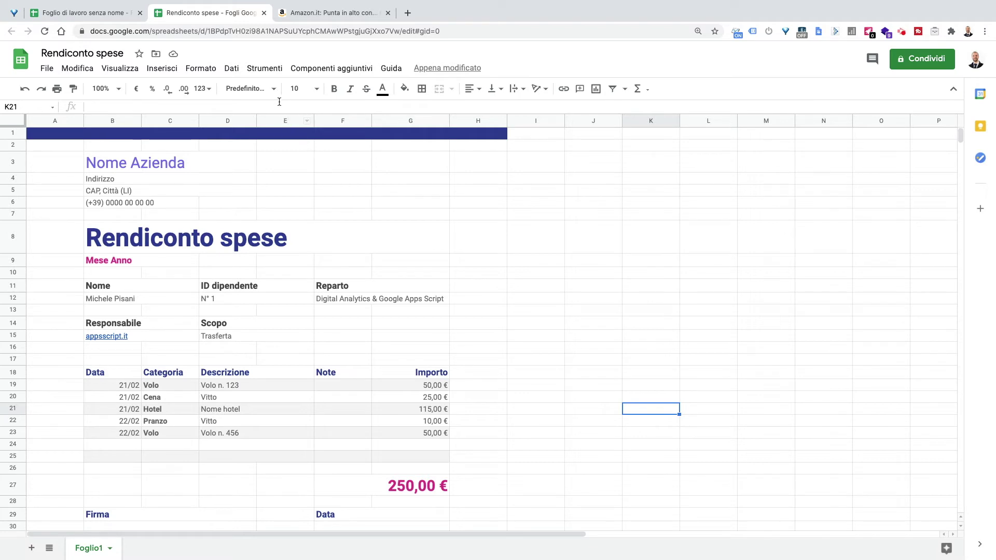
Start recording a macro and duplicate the Foglio1 sheet.
left_click(273, 70)
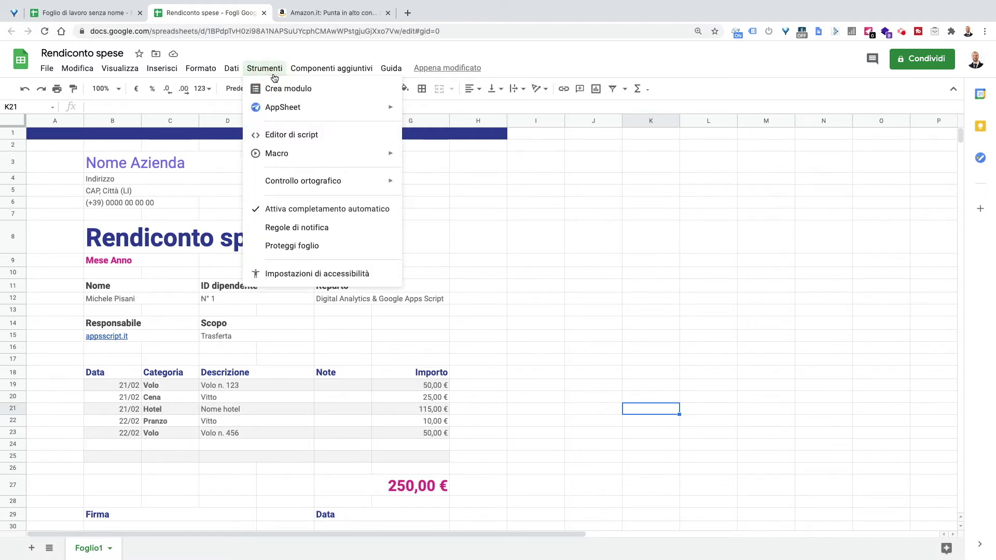
mouse_move(276, 153)
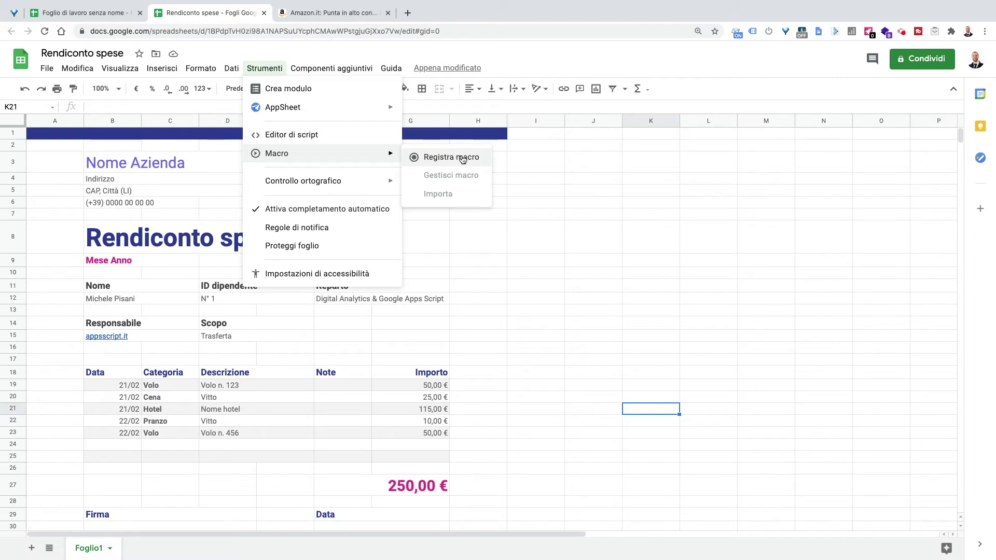
left_click(462, 157)
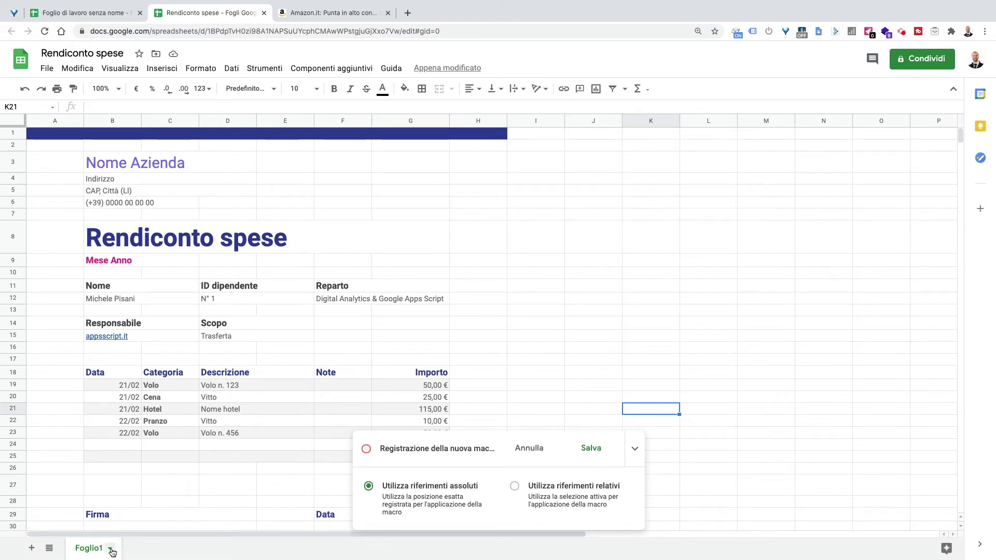
left_click(111, 549)
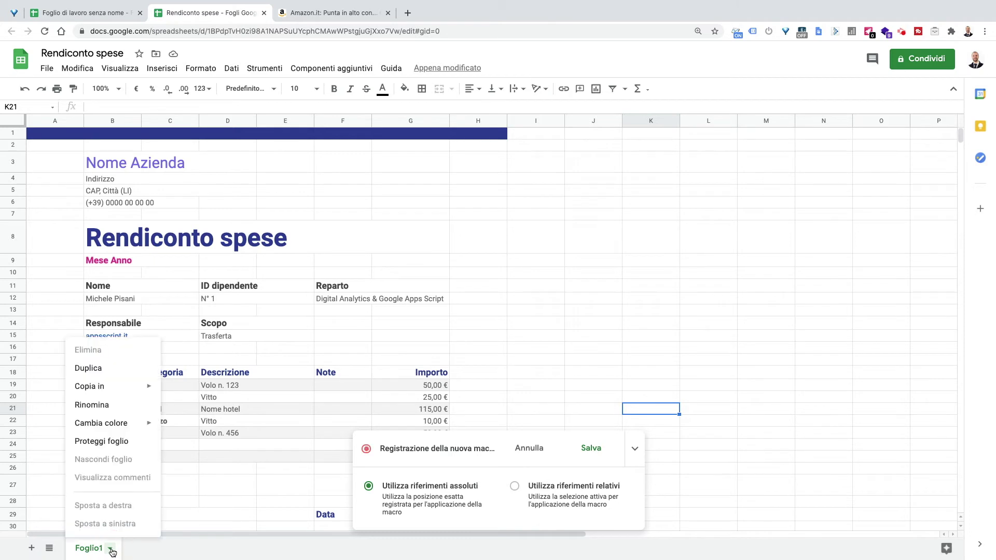
left_click(103, 369)
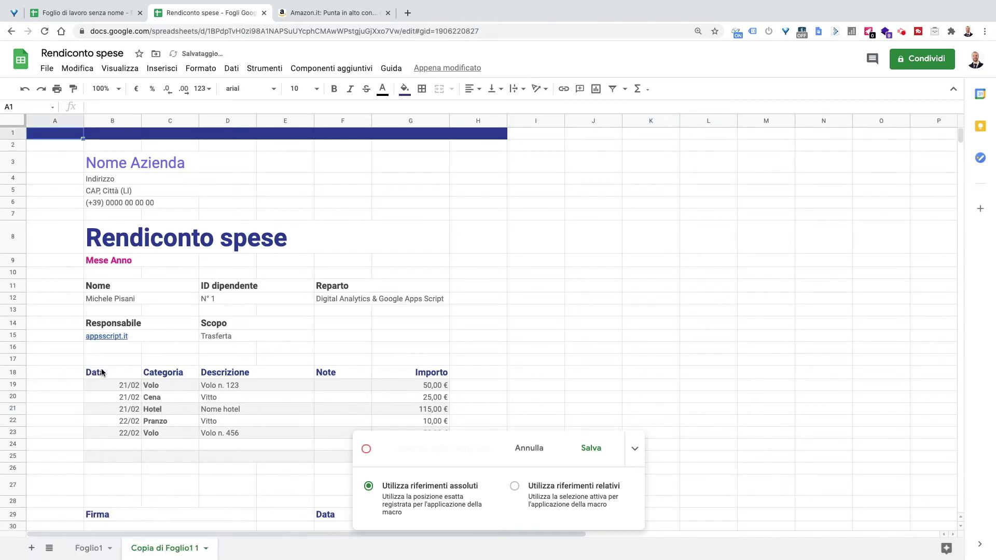
On Foglio1, clear the expense entries B19:G25 and the Trasferta purpose.
left_click(89, 549)
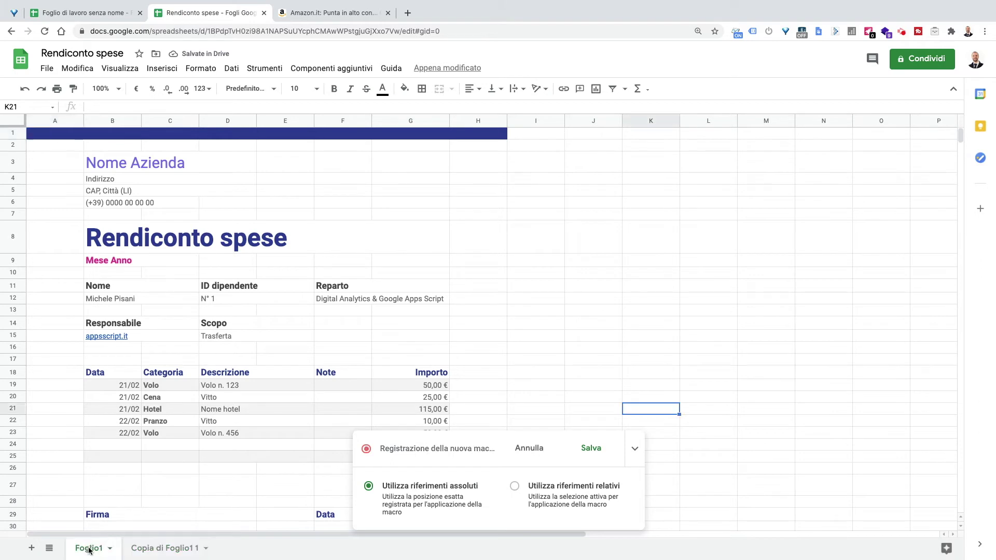
left_click_drag(115, 385, 373, 457)
key("Delete")
left_click(240, 337)
key("Delete")
Stop recording and save the macro as 'pulisci foglio'.
left_click(590, 448)
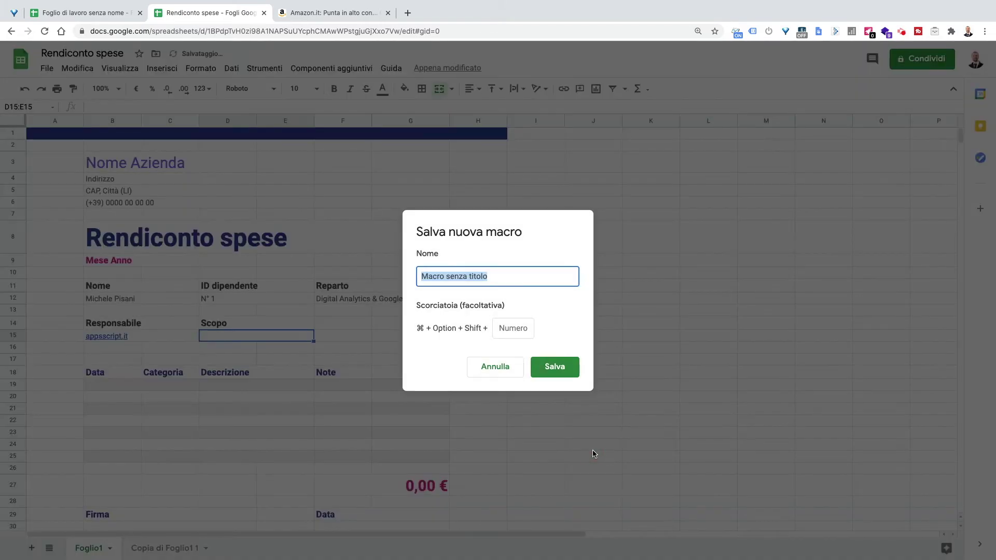
type("pulisci foglio")
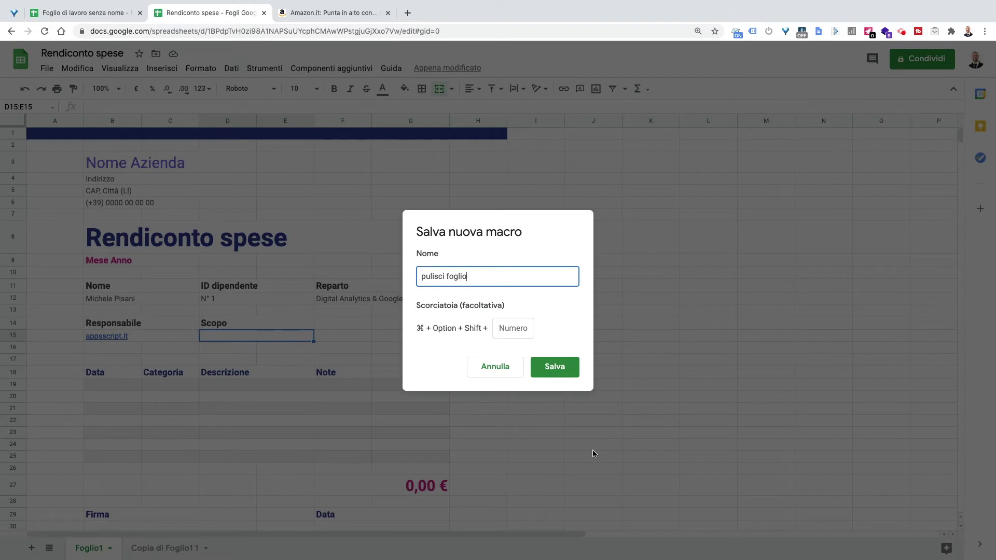
left_click(514, 335)
type("1")
left_click(570, 374)
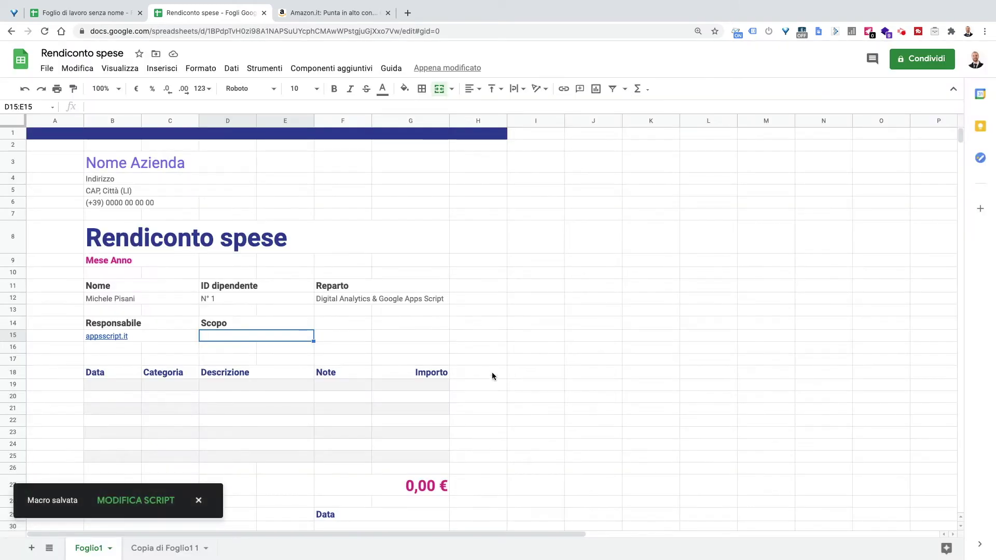
Review the macro's script, copy the pulisciFoglio function name, and return to the sheet's Insert menu.
left_click(122, 498)
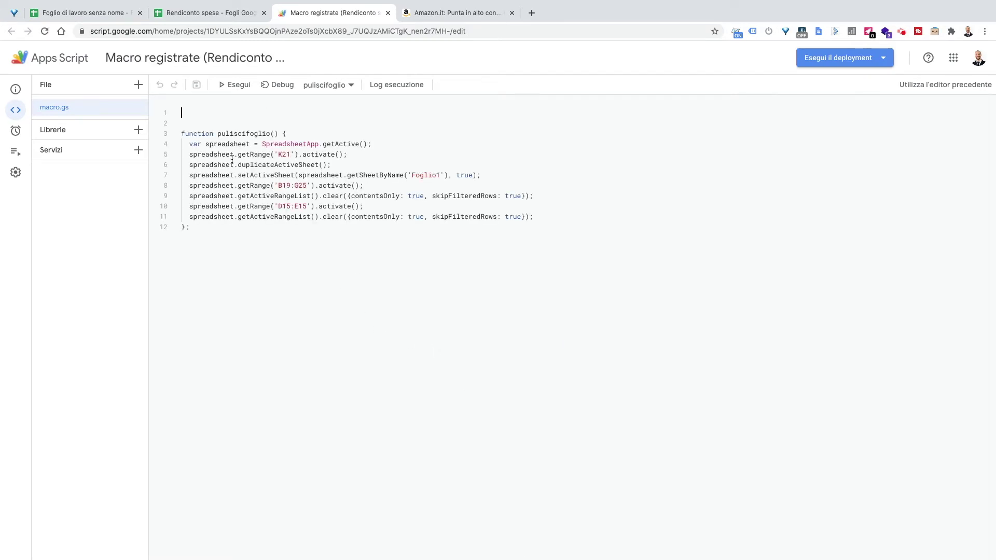
double_click(233, 133)
left_click(204, 14)
left_click(162, 68)
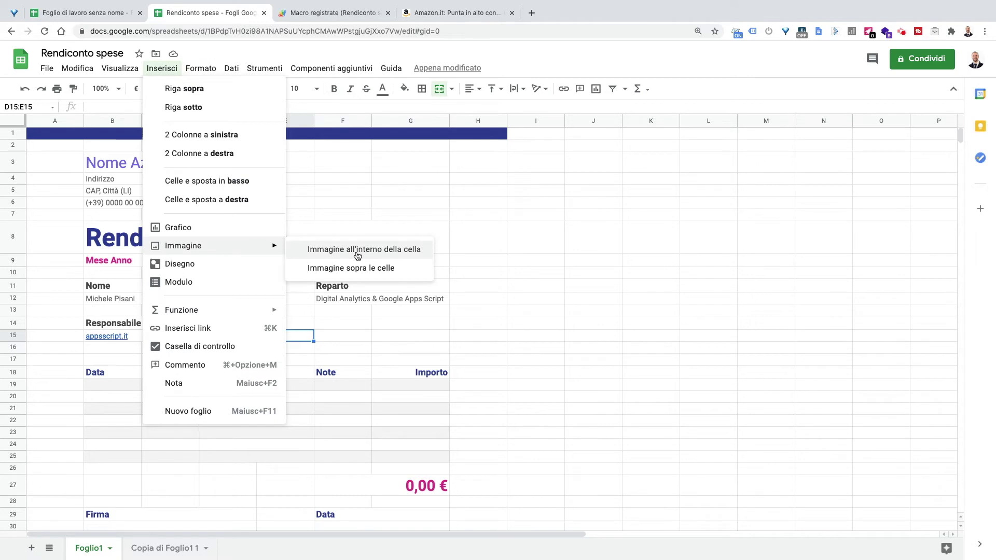
Insert the clean.png broom picture over the cells.
left_click(357, 255)
left_click(396, 289)
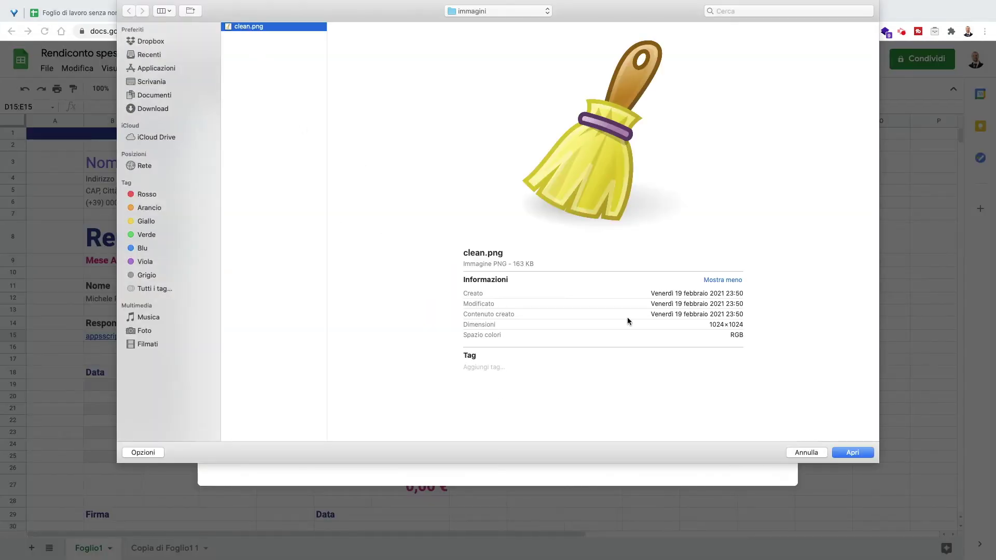
left_click(851, 454)
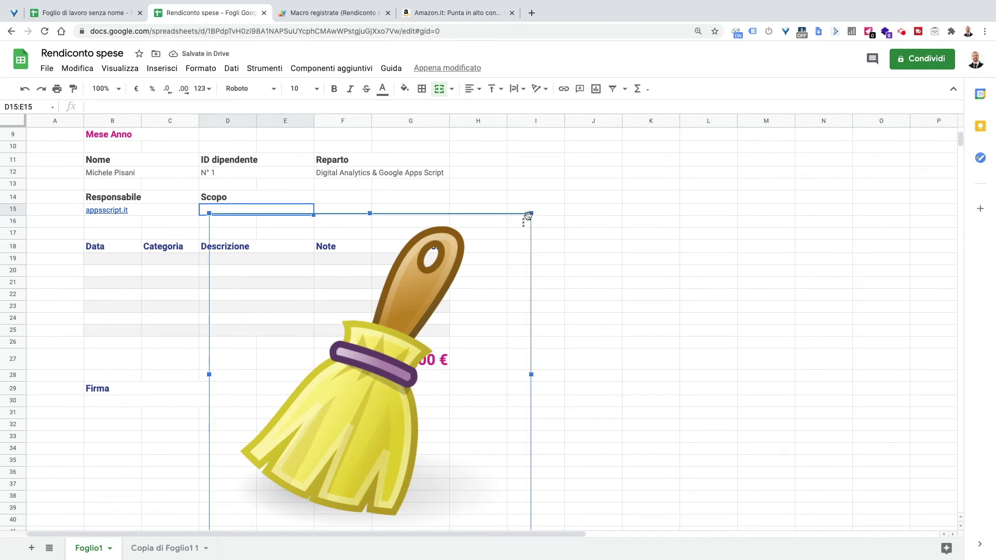
Shrink the broom to a small icon beside the expense table and bring up its options.
mouse_move(529, 214)
left_mouse_down()
mouse_move(445, 278)
mouse_move(252, 478)
mouse_move(476, 316)
mouse_move(530, 237)
left_mouse_up()
scroll(427, 292, "up", 5)
left_click(593, 409)
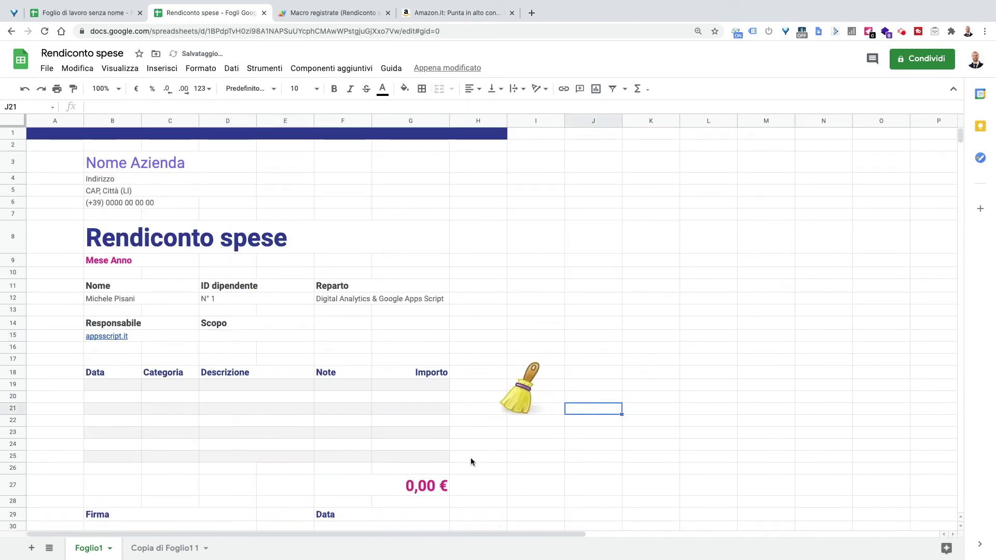
left_click(522, 398)
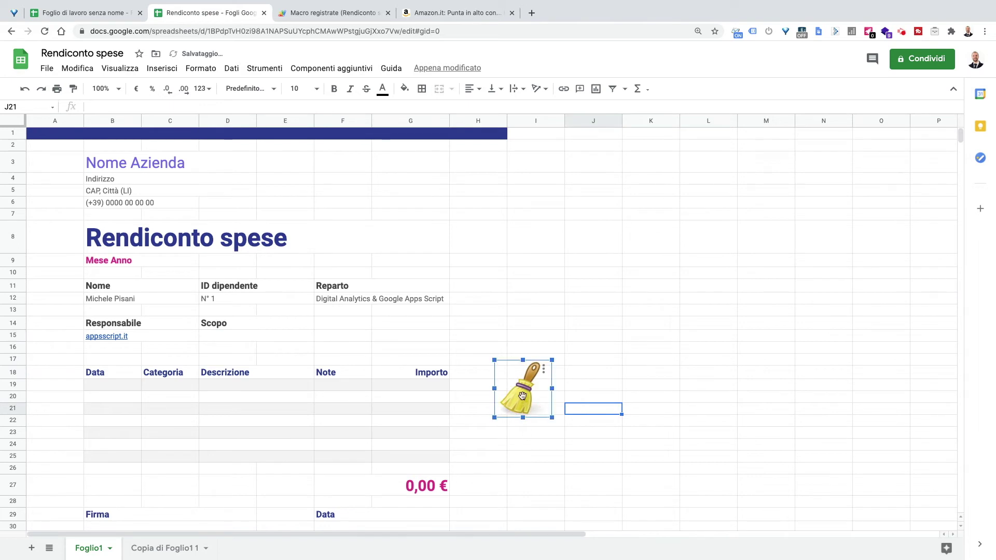
left_click(544, 373)
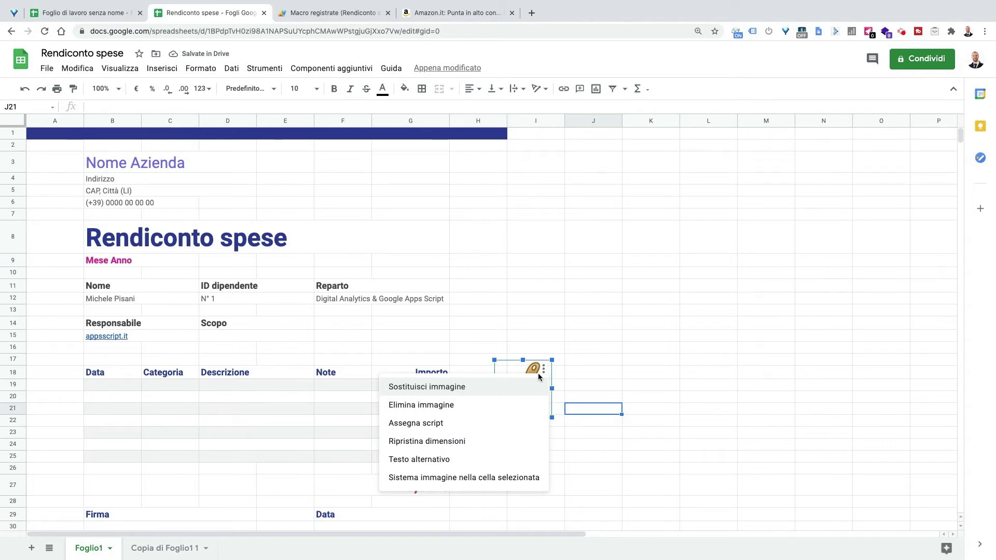
Assign pulisciFoglio to the broom image, run it, and begin authorizing the script.
left_click(437, 422)
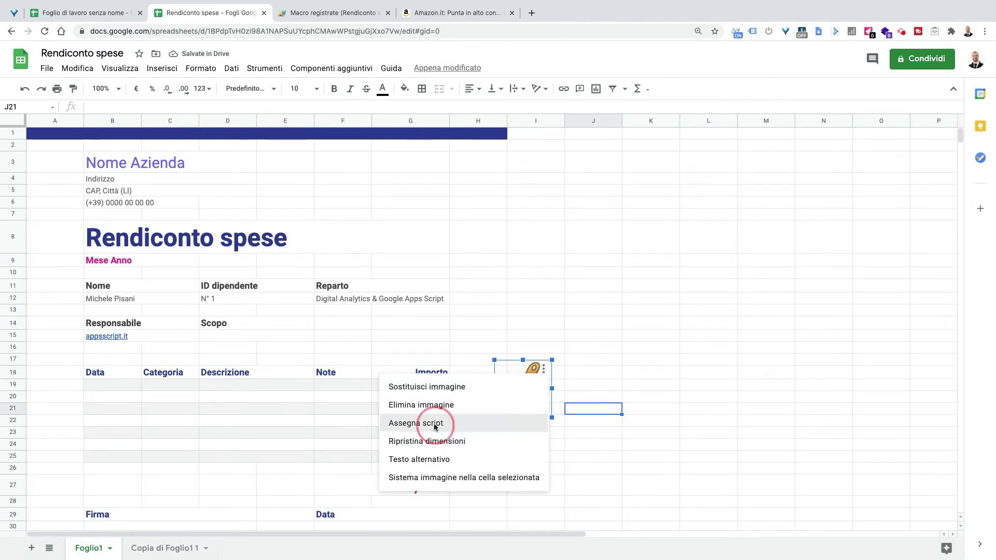
type("pulisciFoglio")
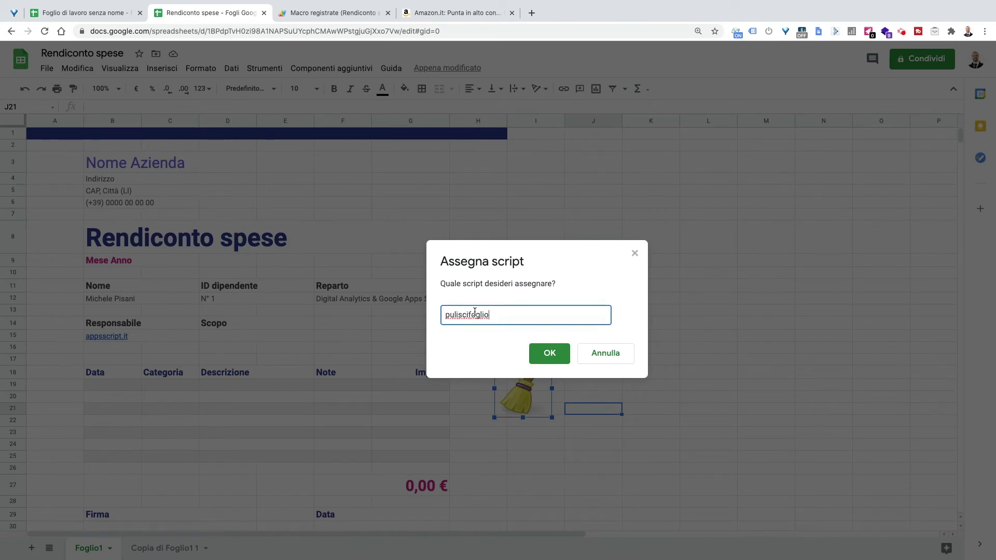
left_click(543, 353)
left_click(529, 389)
left_click(555, 326)
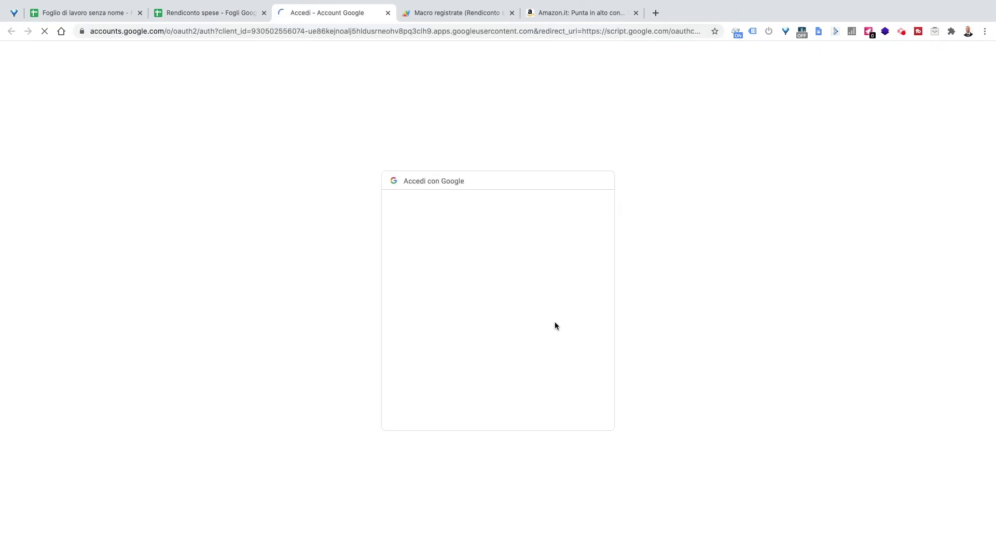
Choose the account and allow the unverified Macro registrate app to access spreadsheets.
left_click(505, 292)
left_click(363, 246)
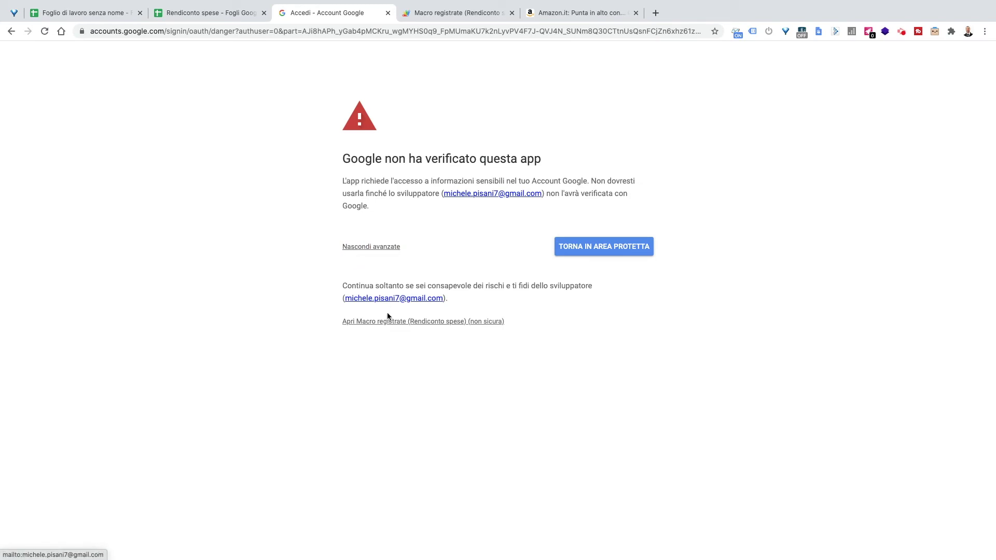
left_click(391, 322)
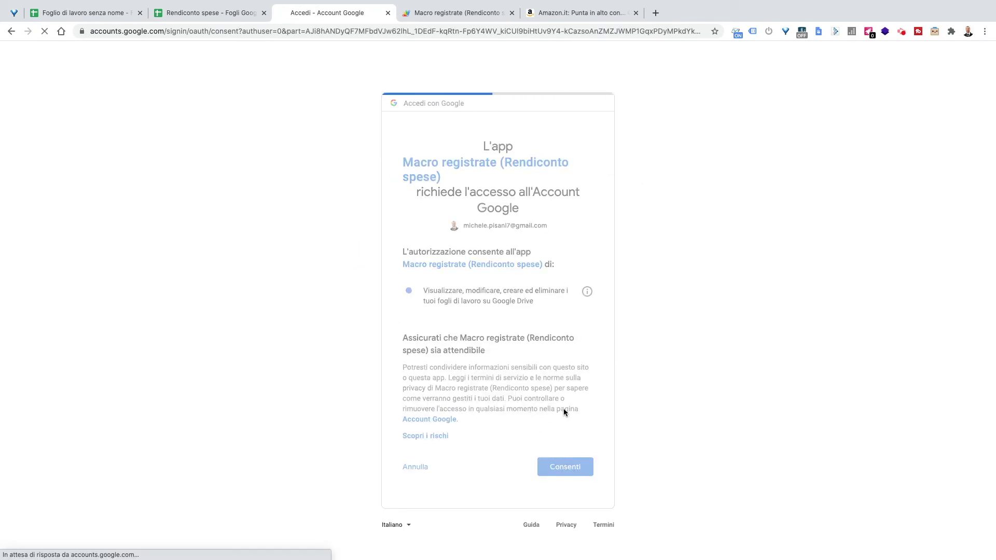
left_click(268, 337)
Type Test into D15, B19, C20, D21 and F21.
type("Test")
left_click(132, 386)
type("Test")
left_click(165, 396)
type("Test")
left_click(227, 408)
type("Test")
left_click(340, 408)
type("Test")
left_click(456, 431)
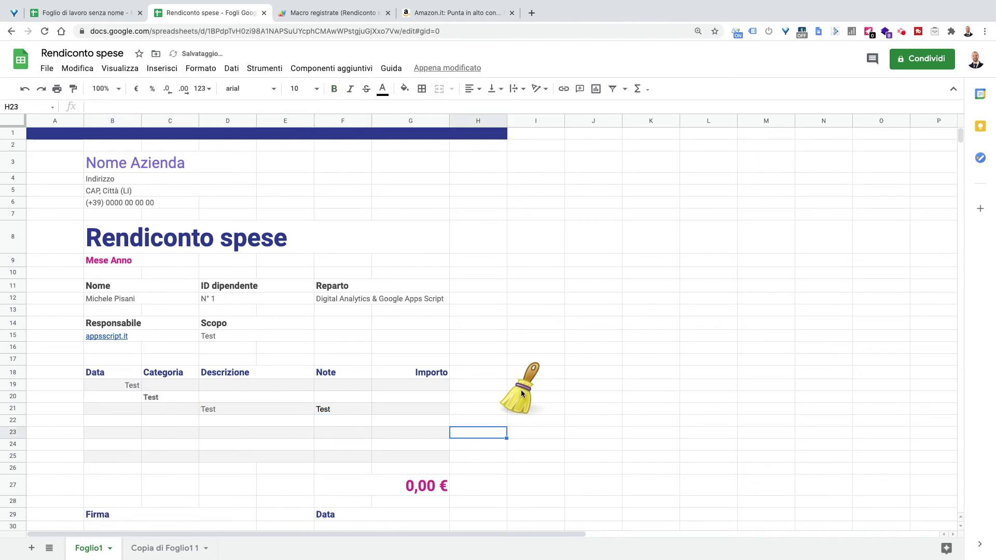
Run the broom macro, check the new Copia di Foglio1 2 sheet, and confirm Foglio1 is cleared.
left_click(521, 393)
left_click(173, 548)
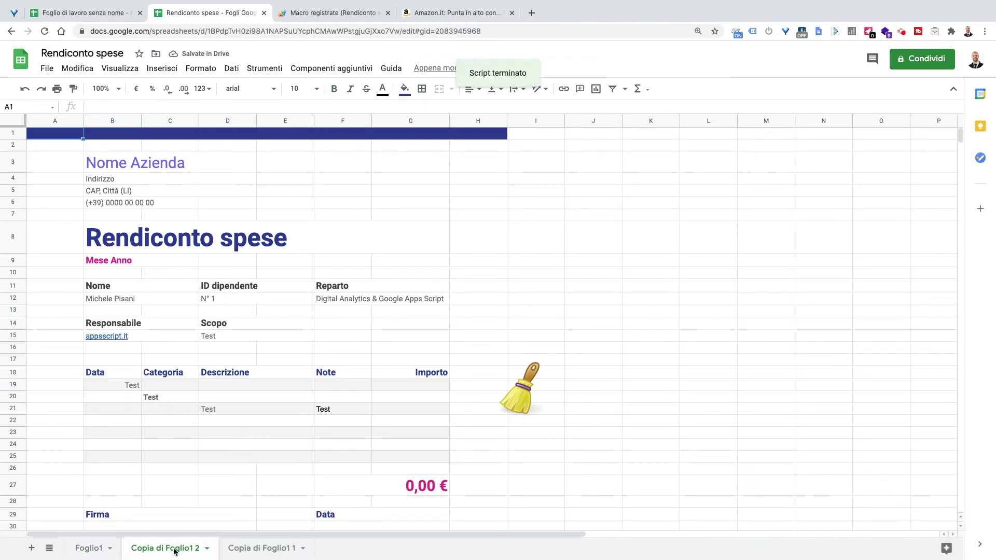
left_click(88, 548)
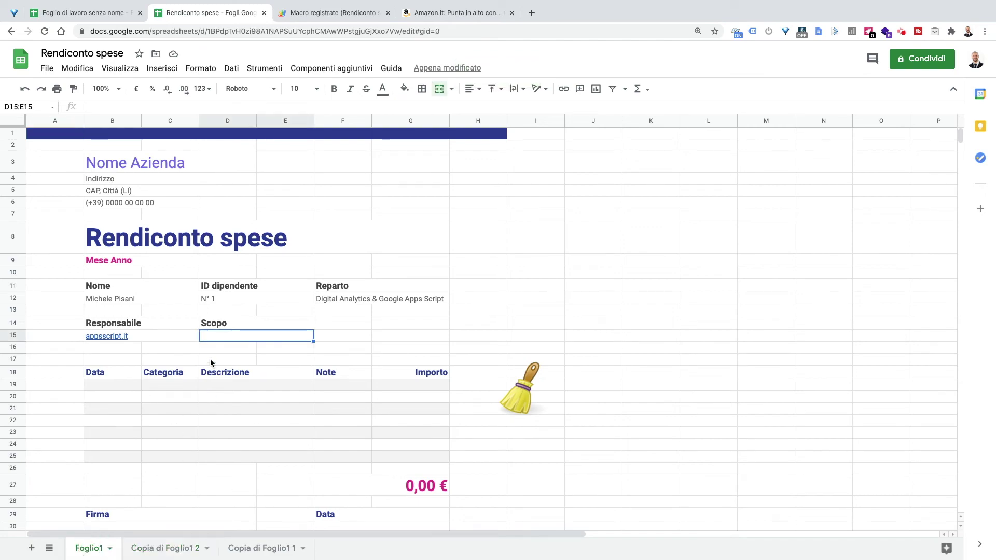